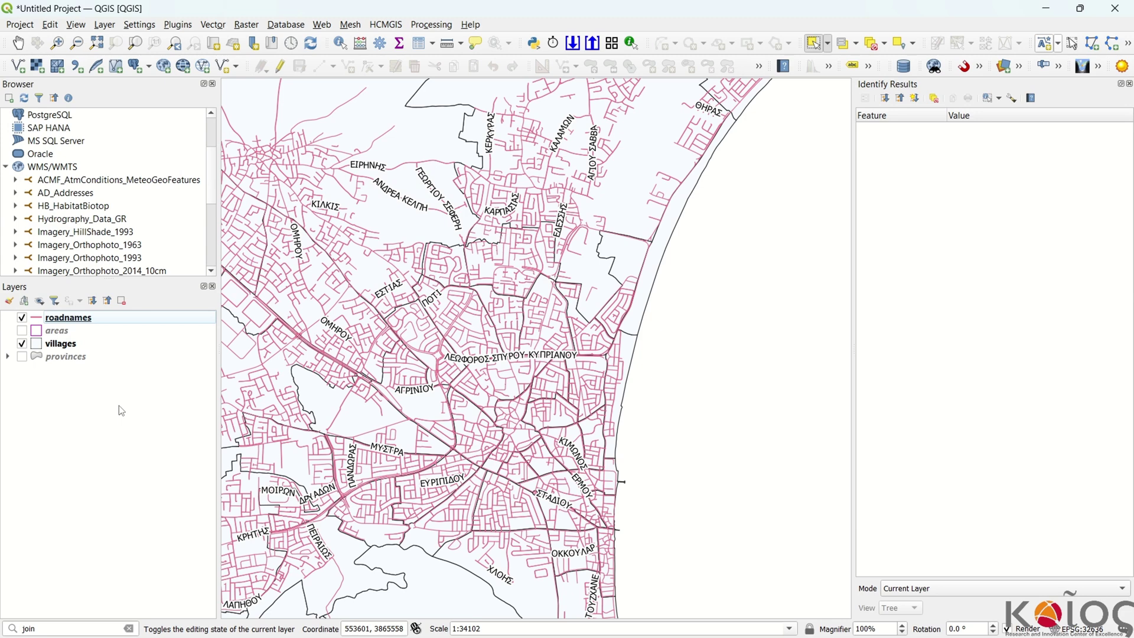
Step: Select the roadnames and villages layers, then inspect and close the villages attribute table
click(85, 319)
click(73, 343)
click(80, 319)
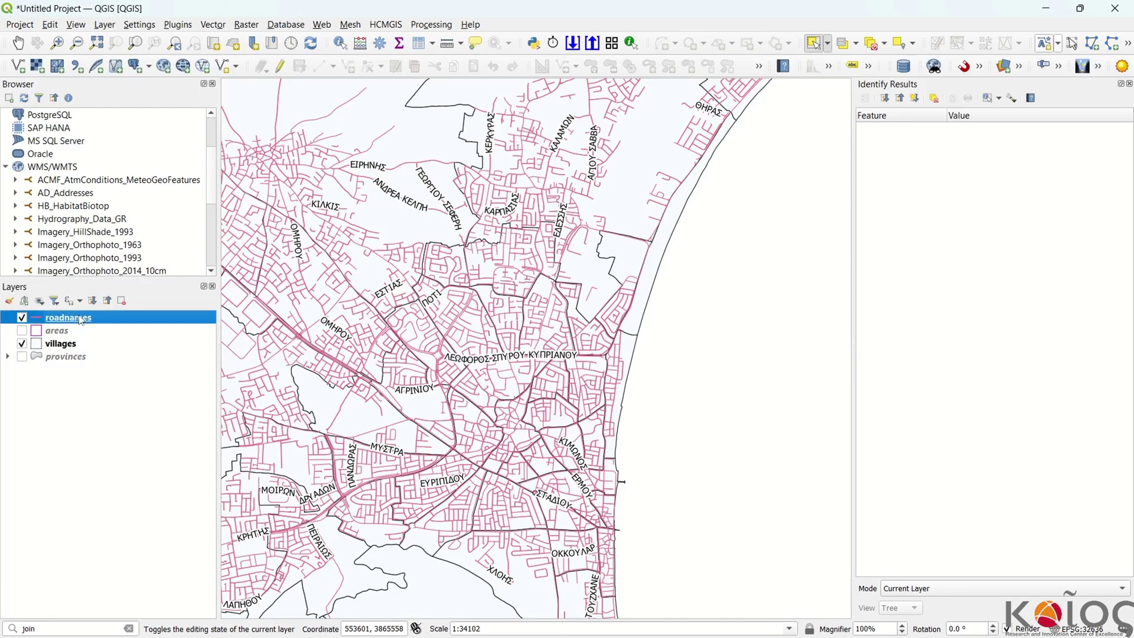
click(70, 345)
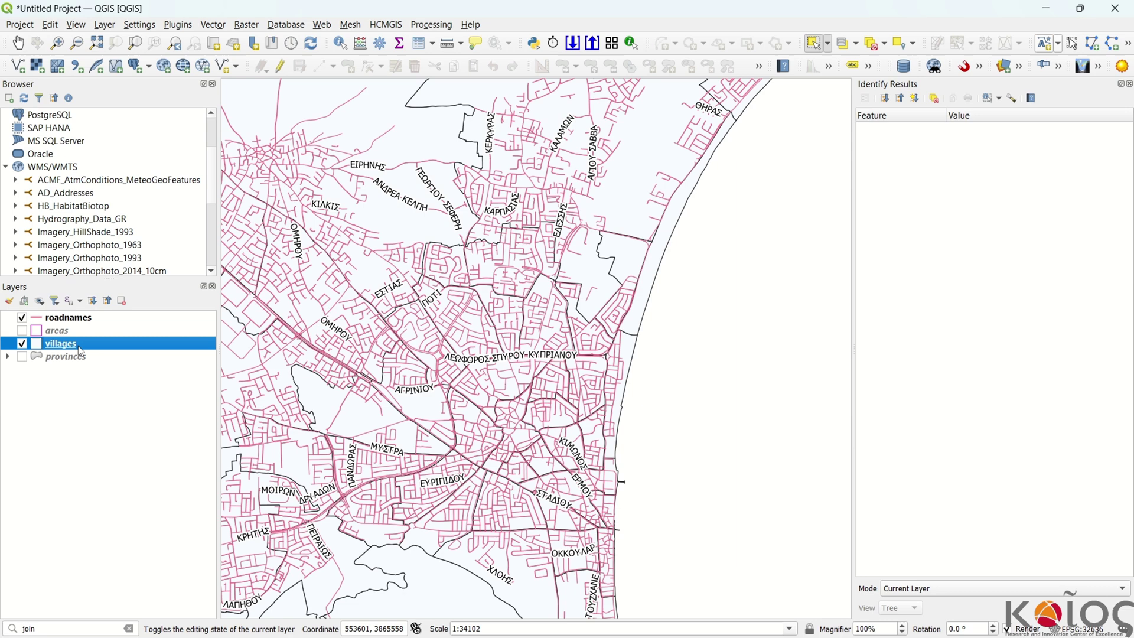
right_click(58, 345)
click(132, 196)
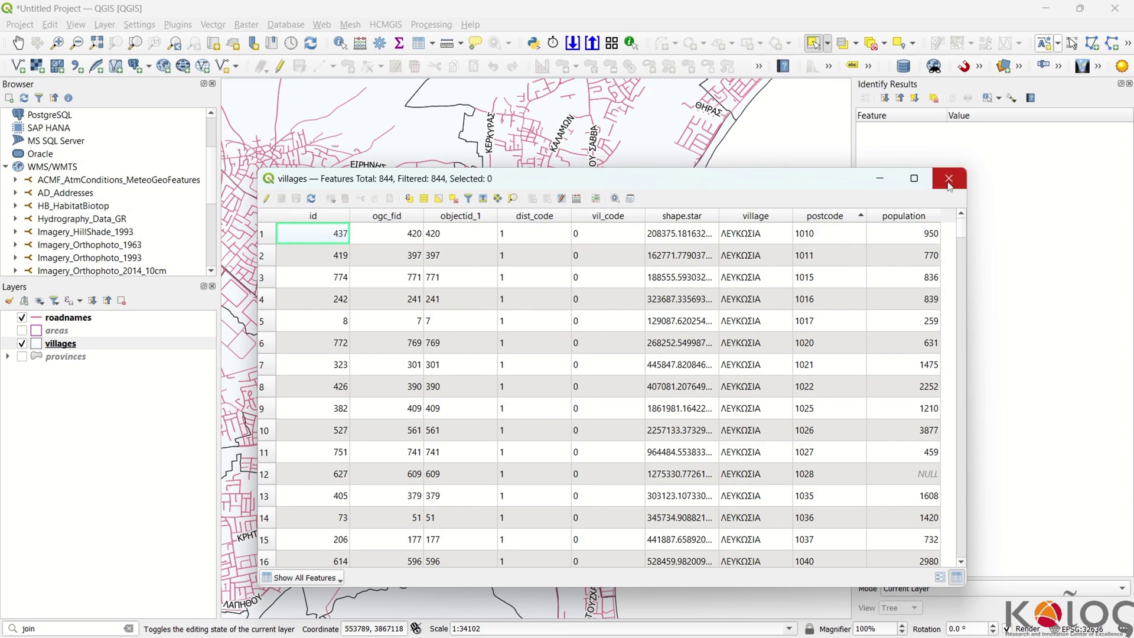
click(948, 179)
Step: Inspect the roadnames attribute table (8,458 roads with village codes), then search for join algorithms
click(79, 329)
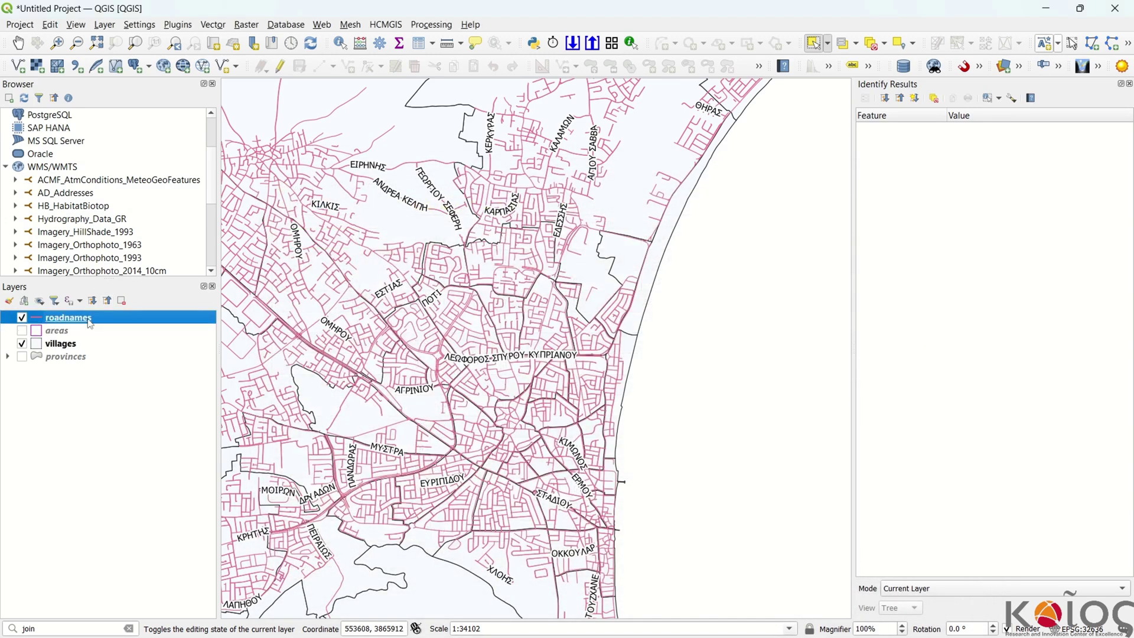
right_click(69, 317)
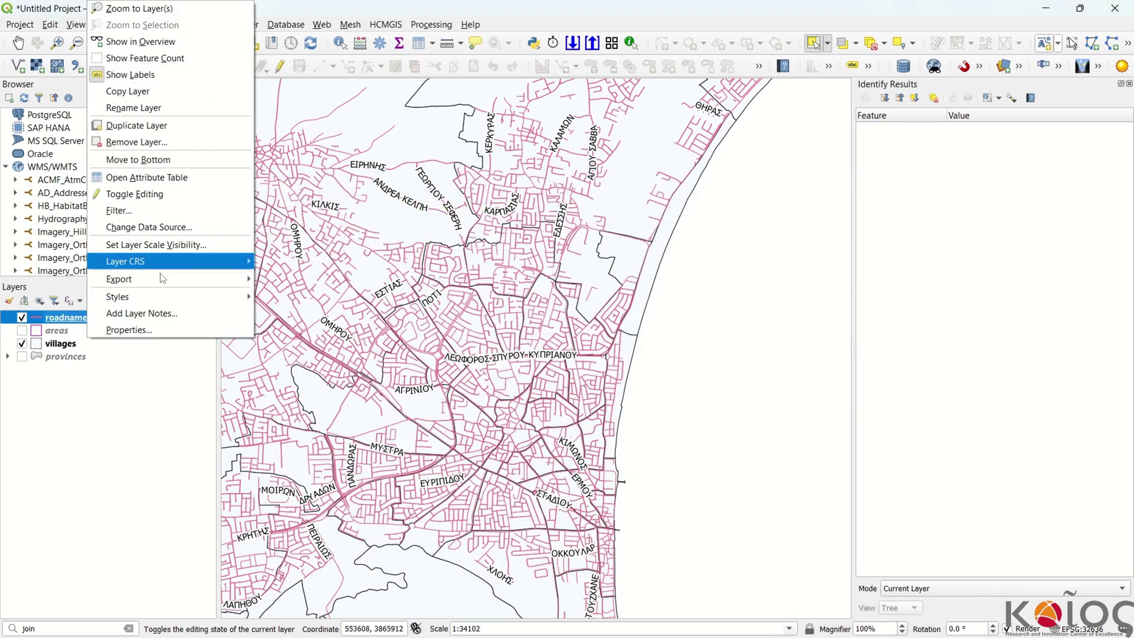
click(146, 177)
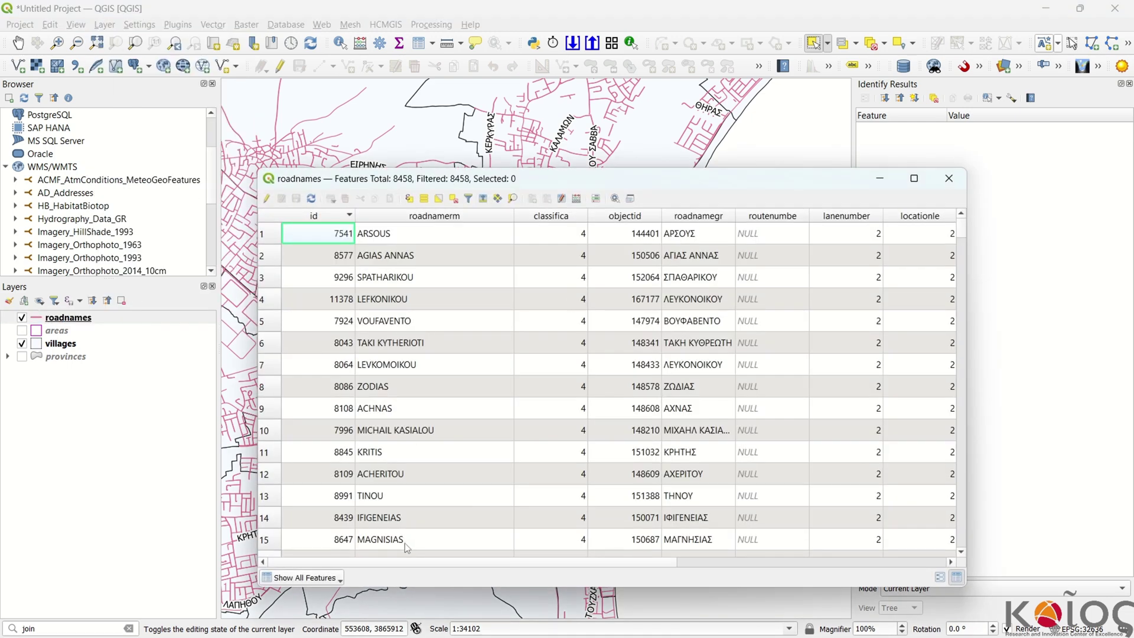
drag(342, 564, 618, 565)
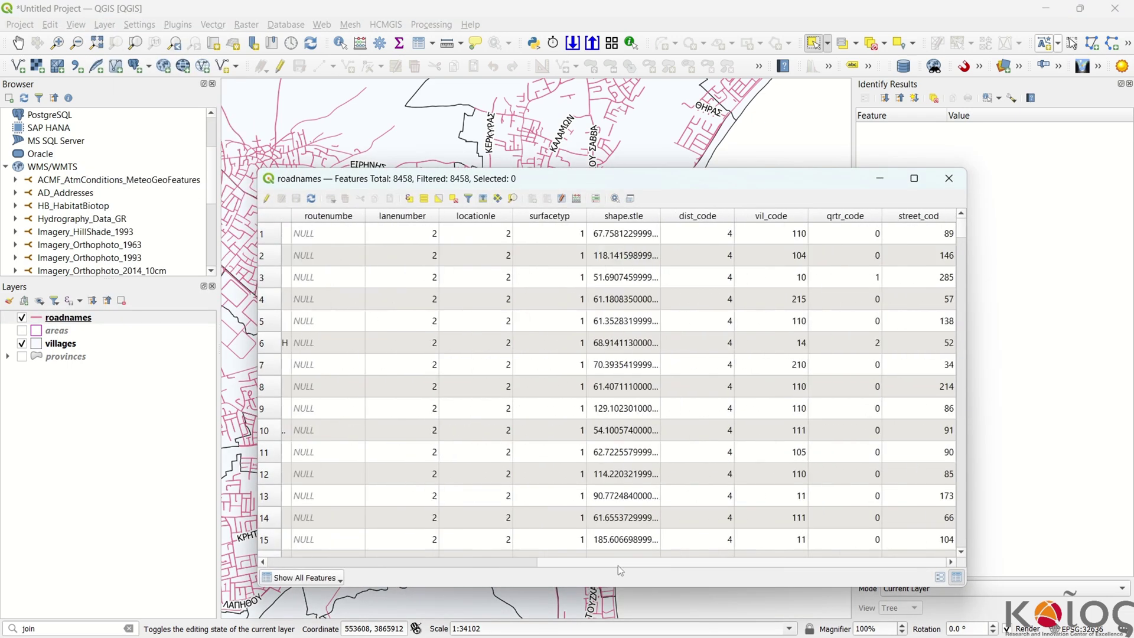
click(948, 178)
click(53, 628)
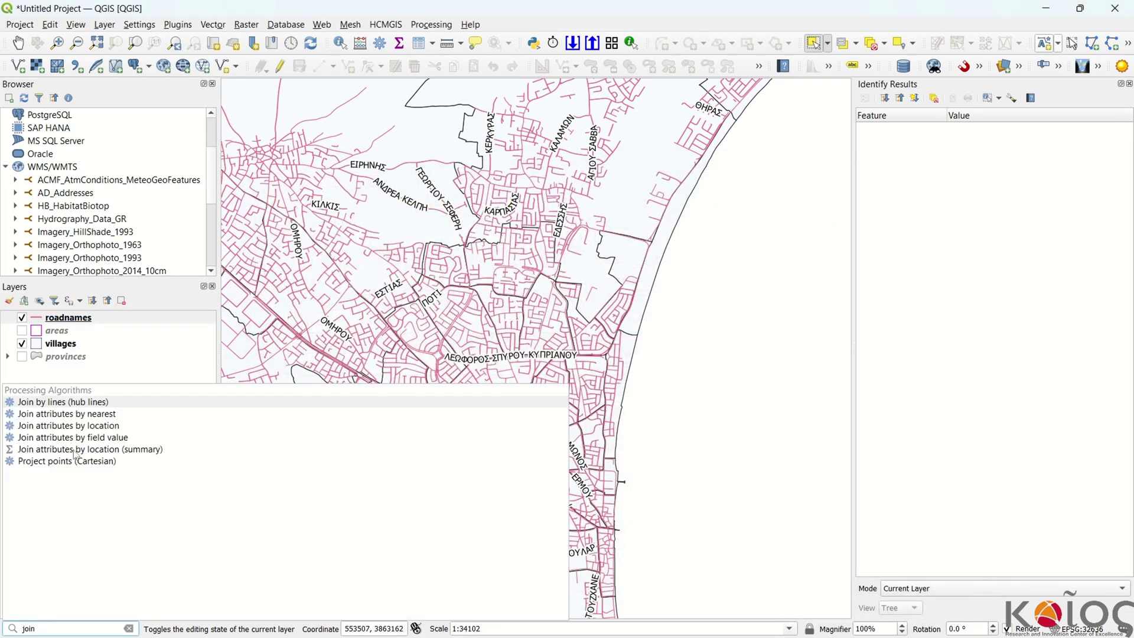
Step: Start Join Attributes by Location, adding contain and touch predicates and comparing roadnames against villages
double_click(67, 425)
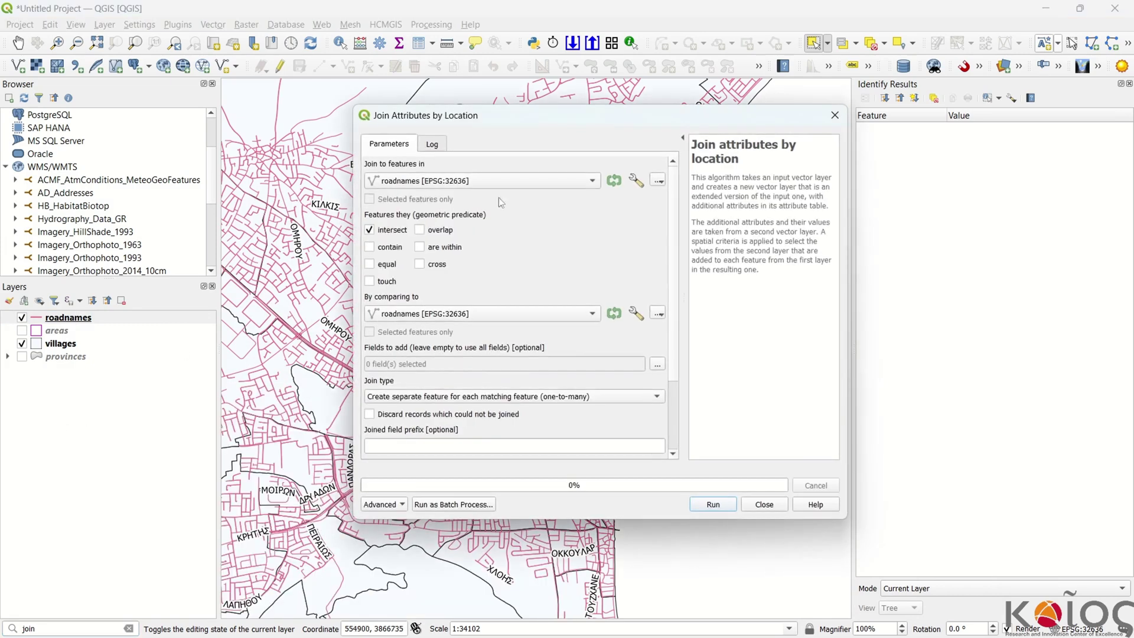
click(370, 247)
click(369, 281)
click(479, 314)
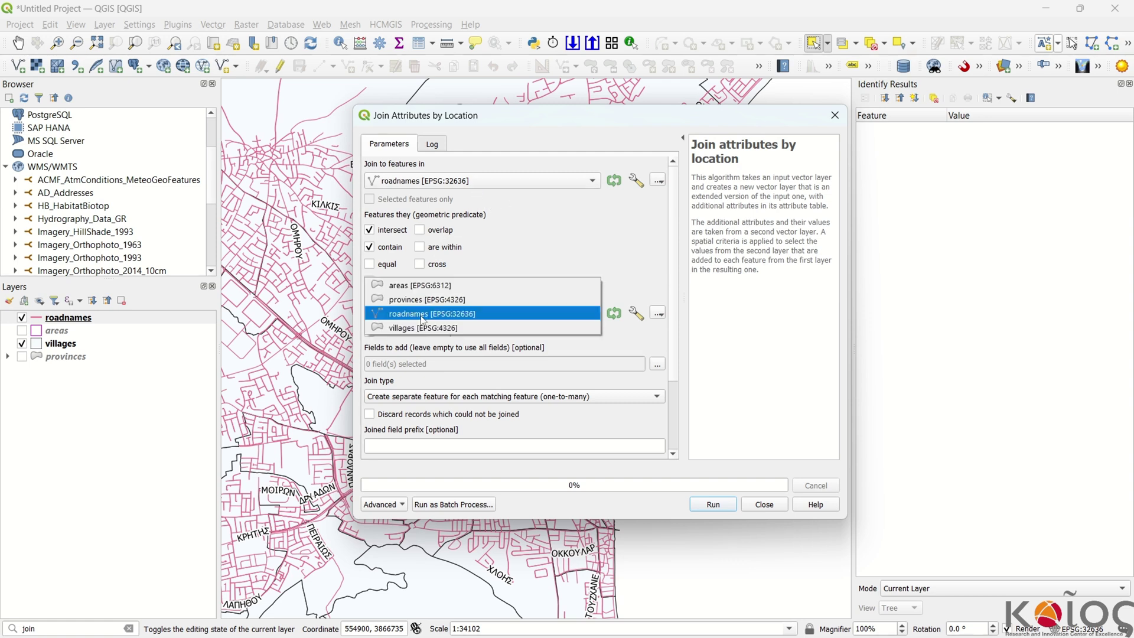
click(403, 328)
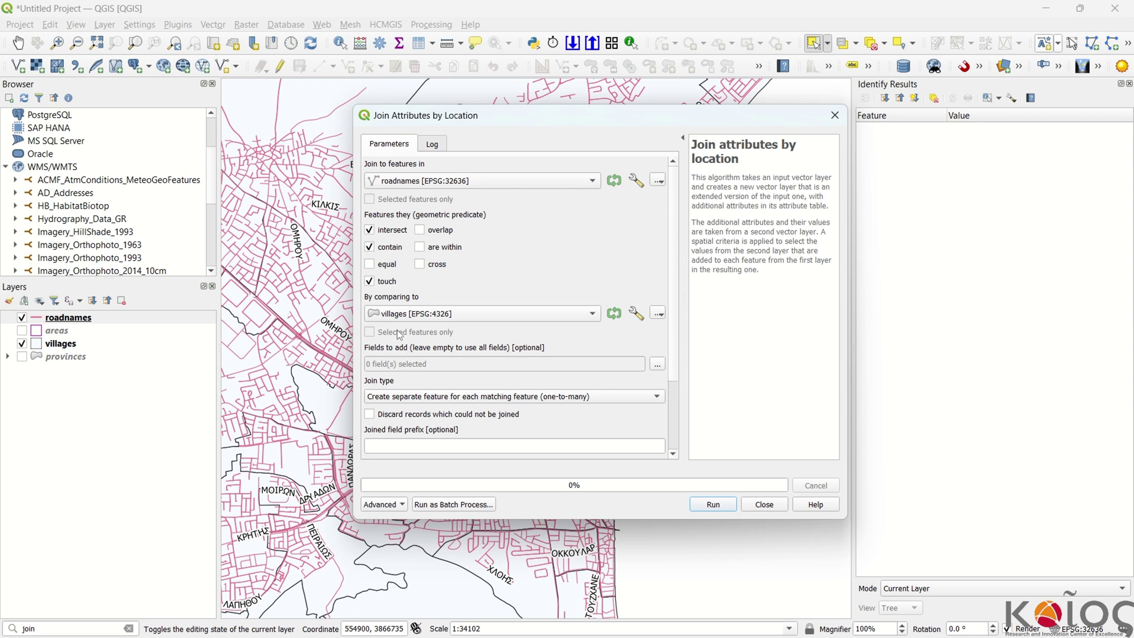
click(657, 364)
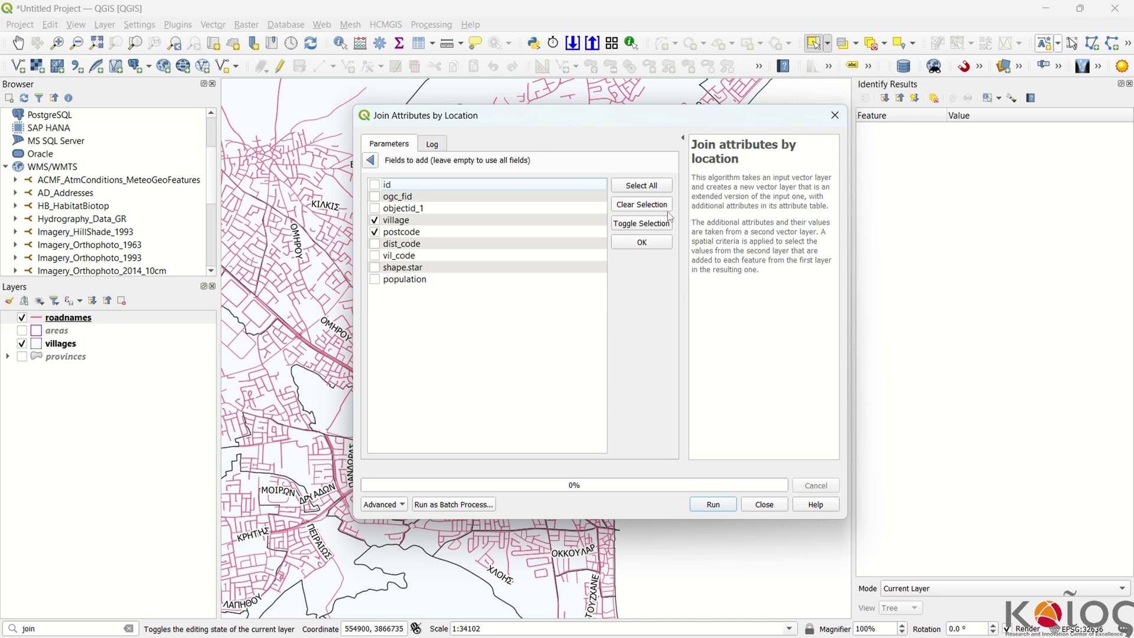
Step: Confirm village and postcode as the fields to add, run the join, and close the tool
click(641, 243)
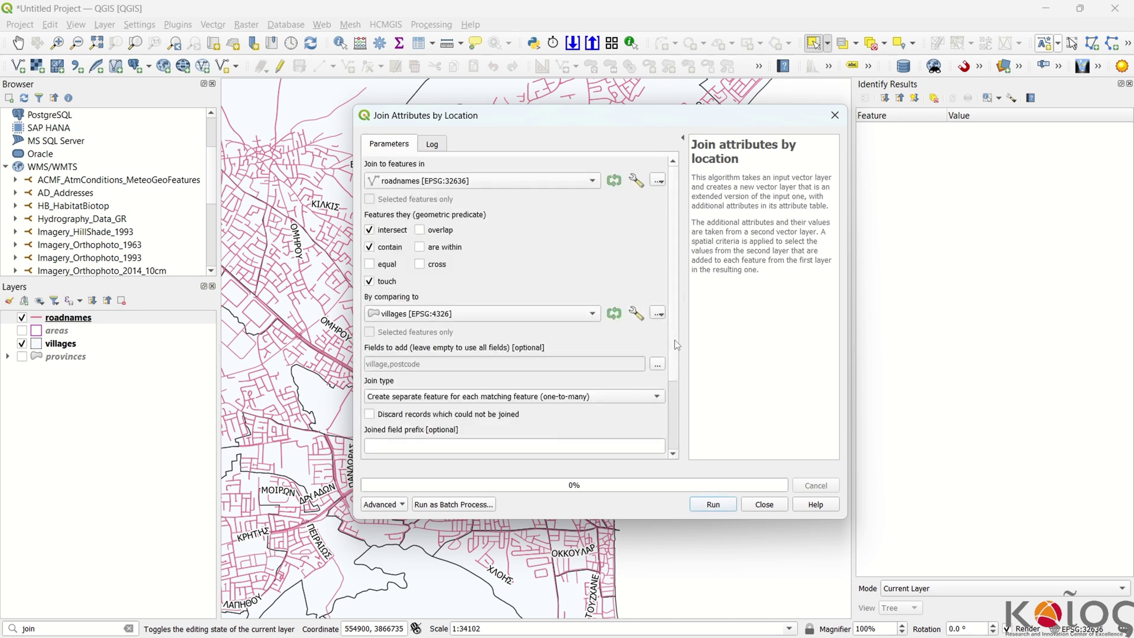
scroll(674, 354, down, 3)
scroll(675, 393, down, 2)
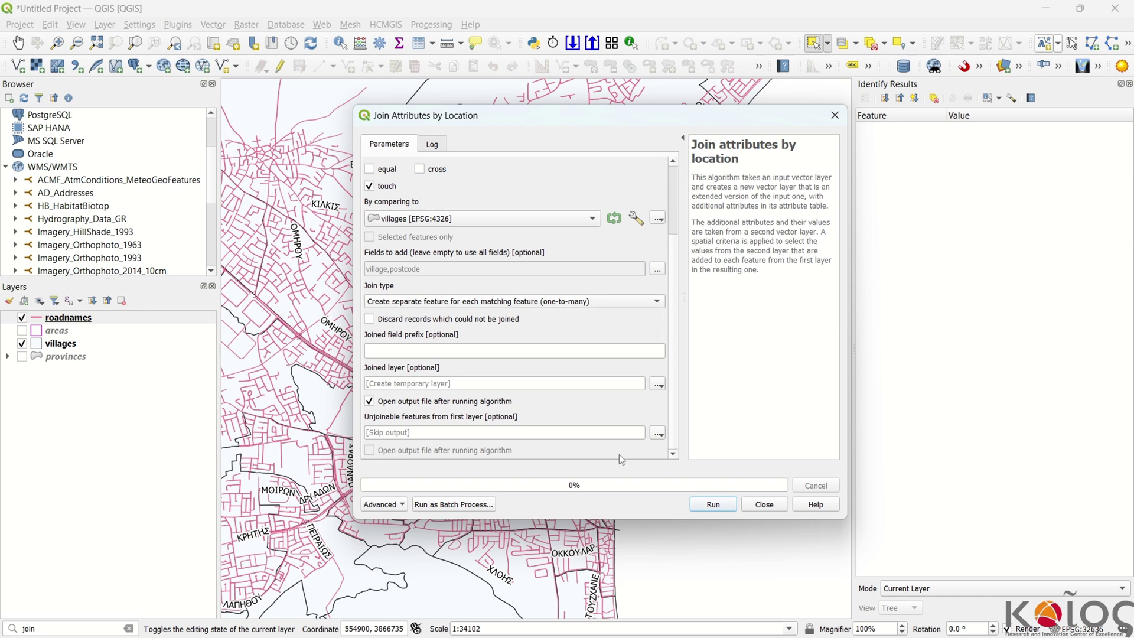
click(712, 503)
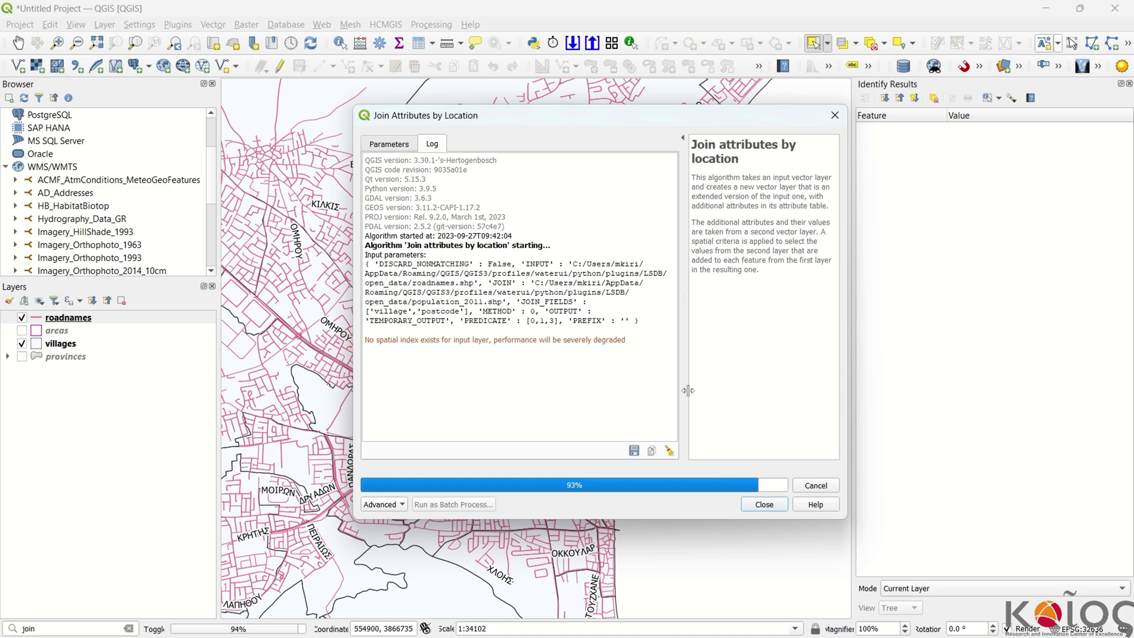
click(833, 115)
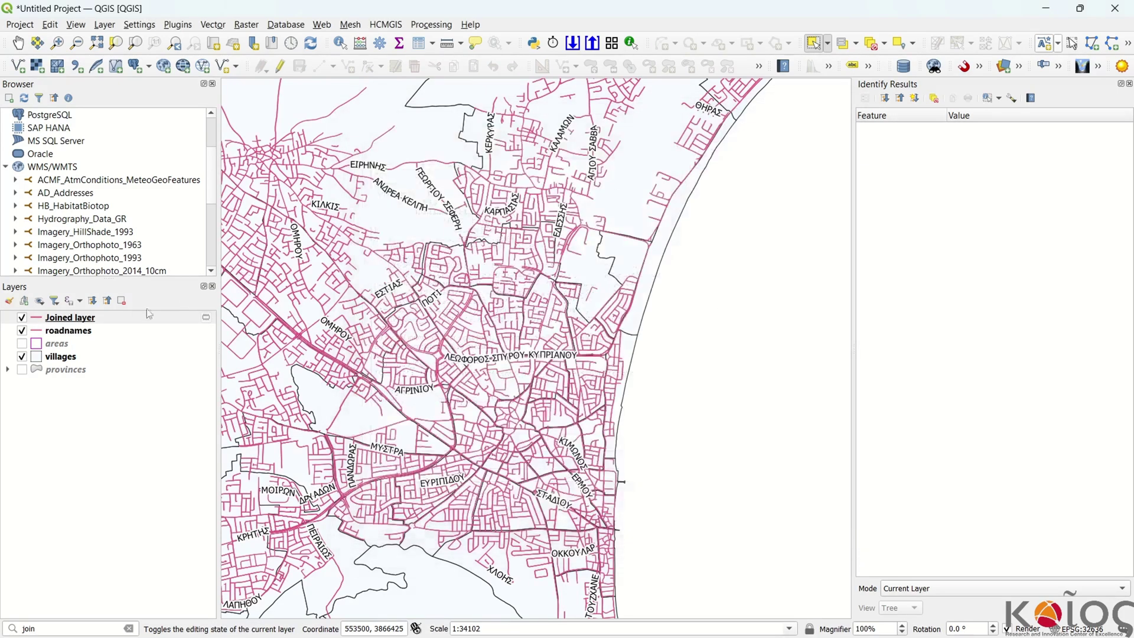
Step: Open the Joined layer's attribute table, showing 9,645 roads with village and postcode fields
click(103, 317)
right_click(103, 319)
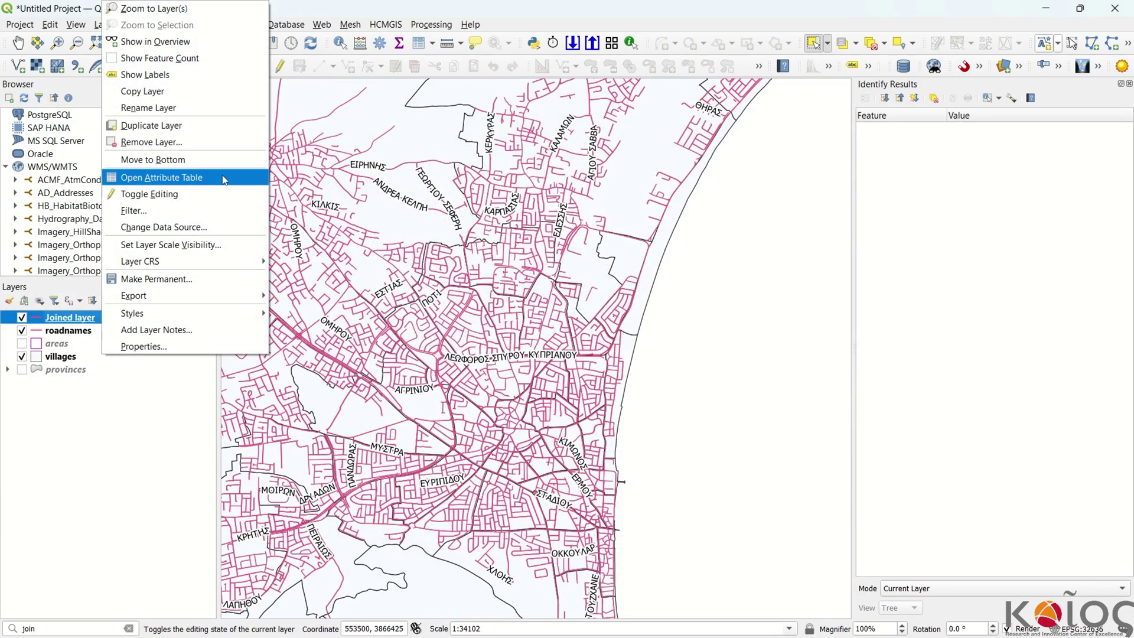
click(178, 180)
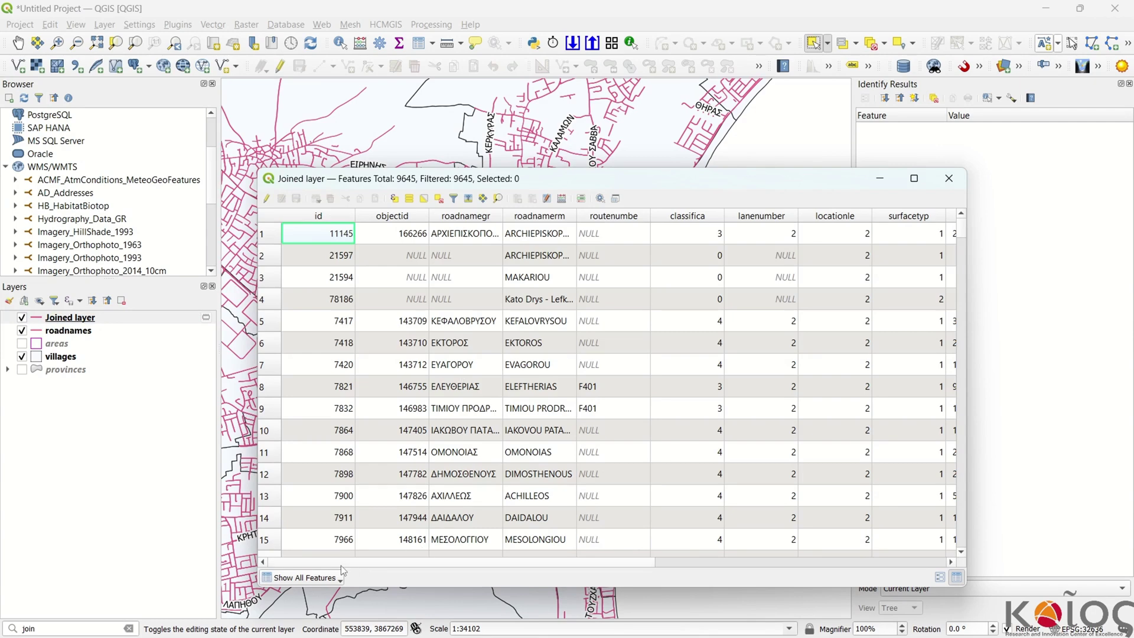
drag(338, 562, 725, 568)
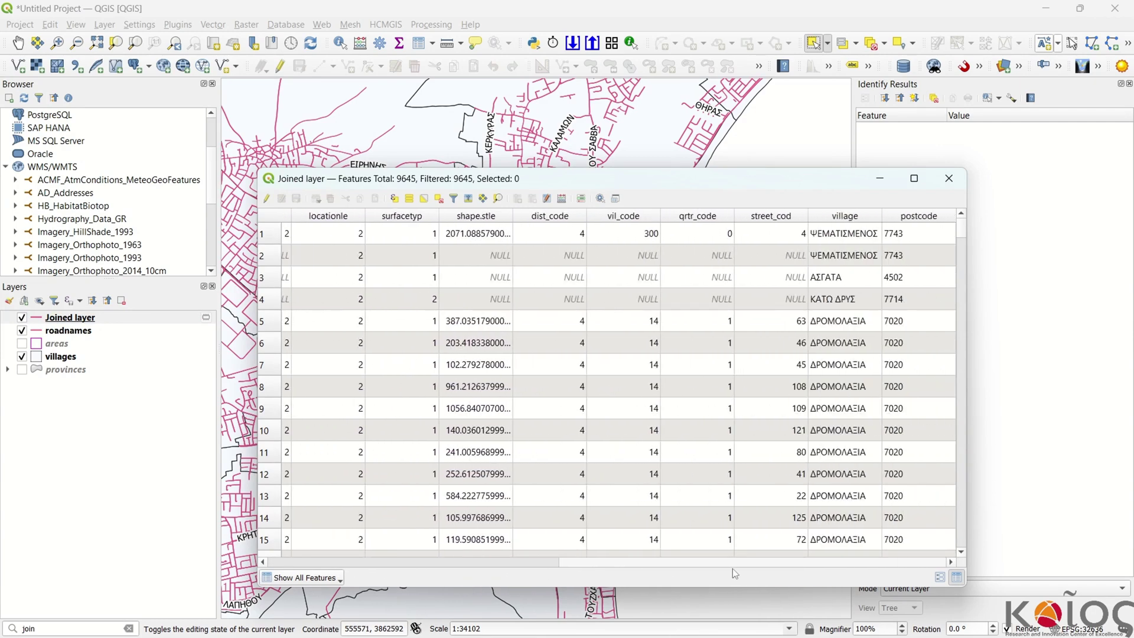